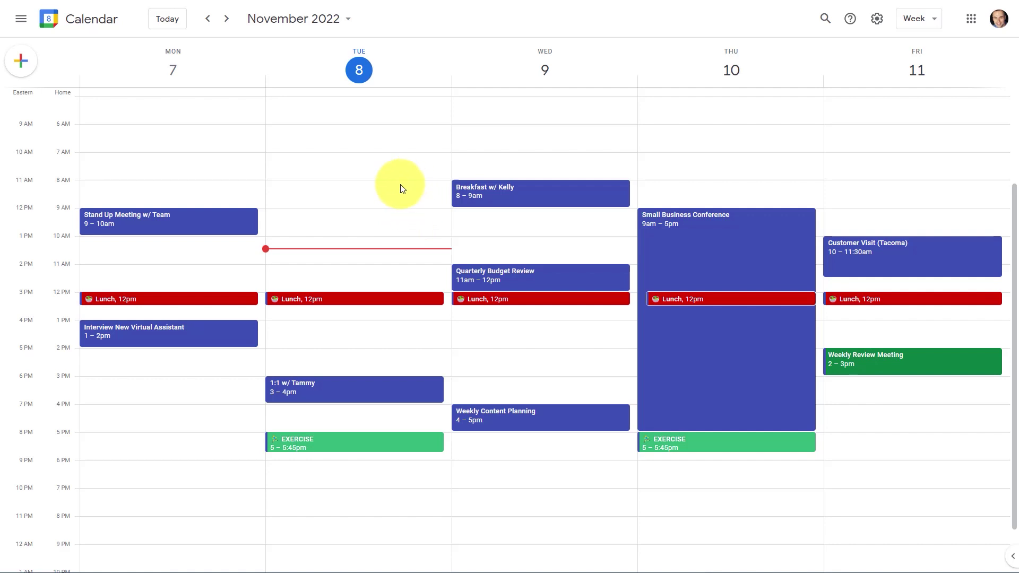
pyautogui.scroll(-1, 405, 202)
pyautogui.scroll(2, 404, 203)
pyautogui.scroll(-1, 404, 203)
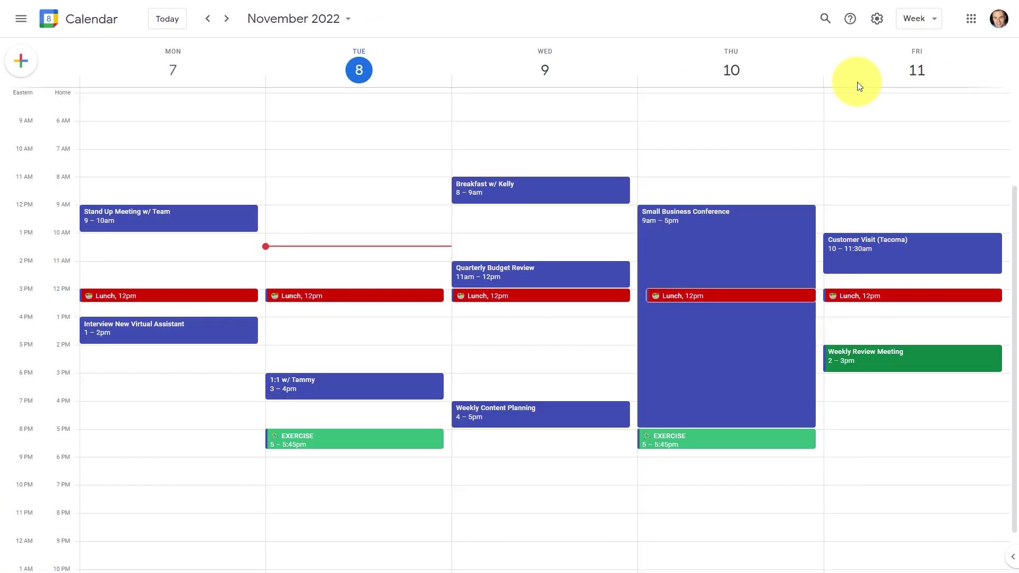
# Step: Create an all-day event titled 'Holiday' on Friday, November 11
pyautogui.click(865, 118)
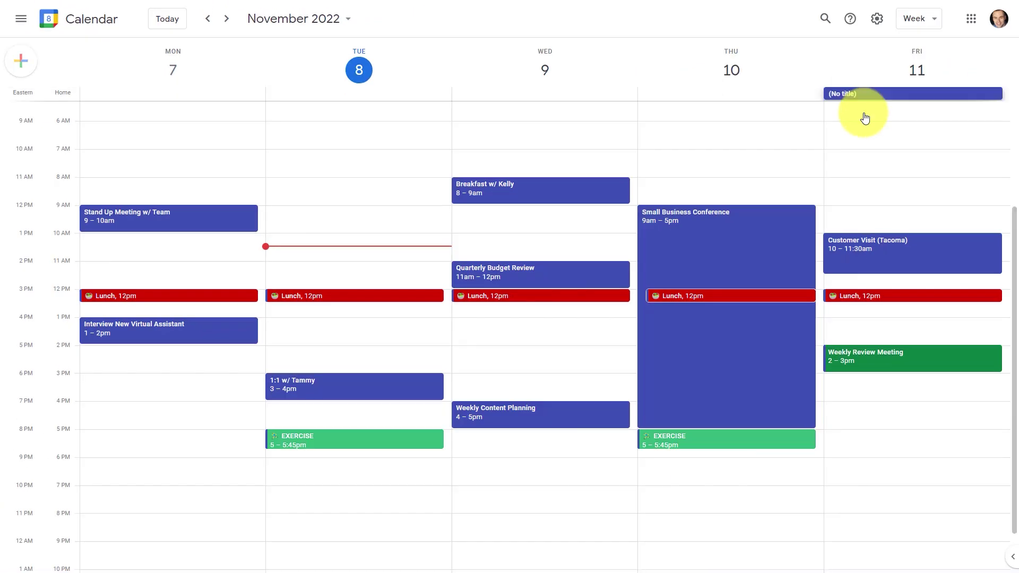
pyautogui.write('Holiday')
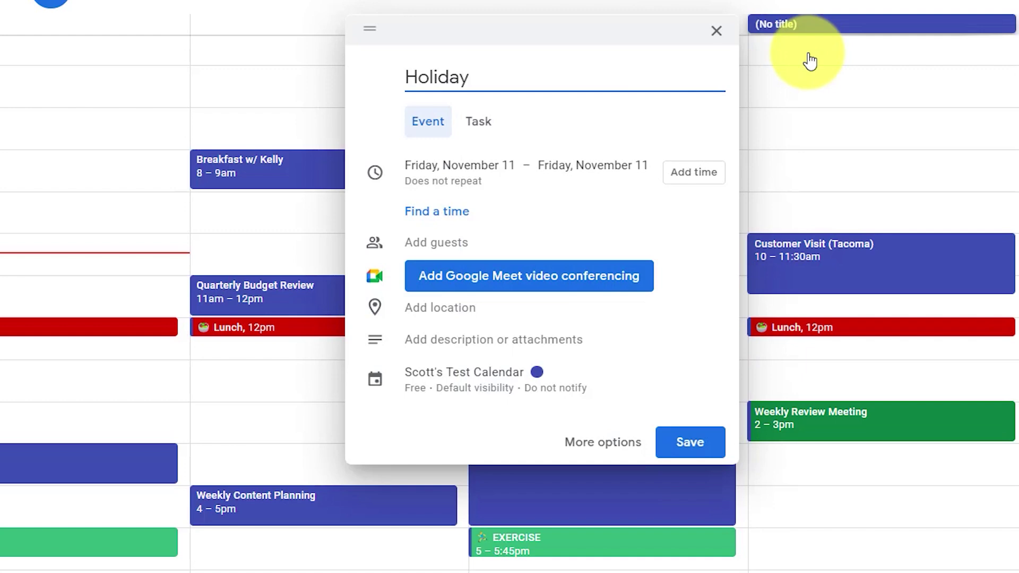
pyautogui.press('Return')
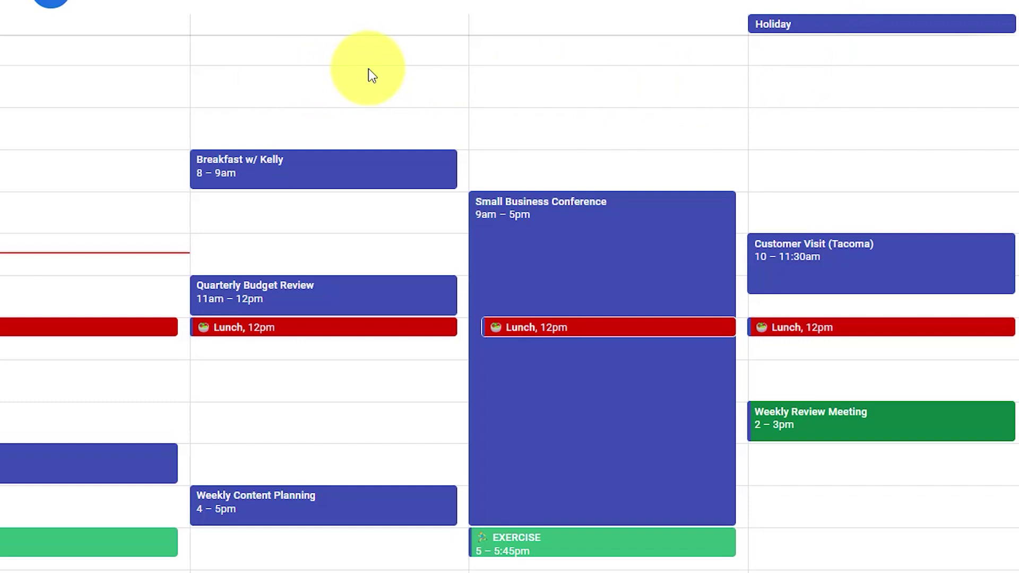
pyautogui.scroll(1, 524, 94)
pyautogui.scroll(2, 524, 93)
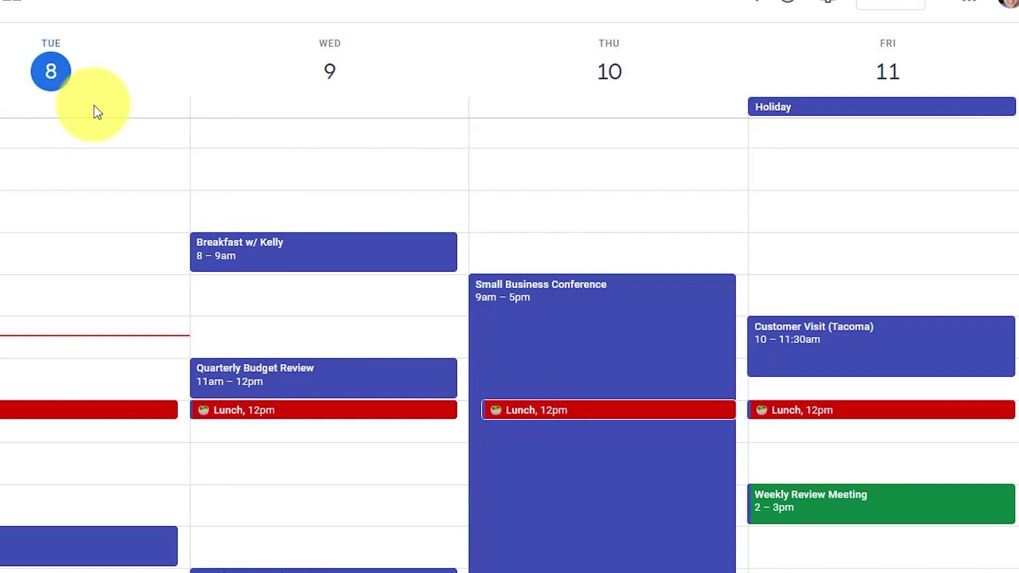
# Step: Add all-day tasks 'Email team agenda', 'Call Jane re meeting' and 'Review the budget proposal' to Tuesday, November 8
pyautogui.click(427, 105)
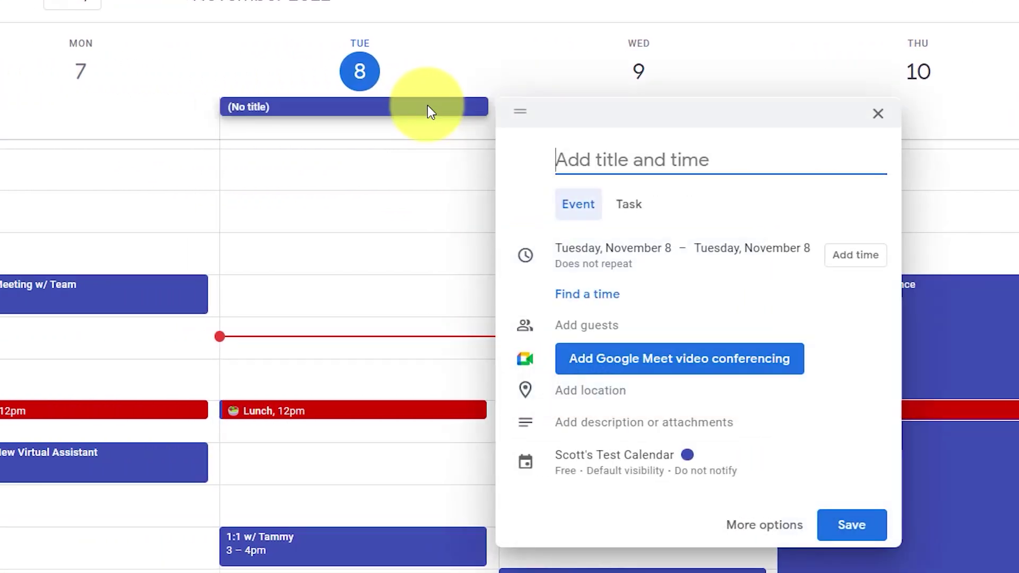
pyautogui.write('Email')
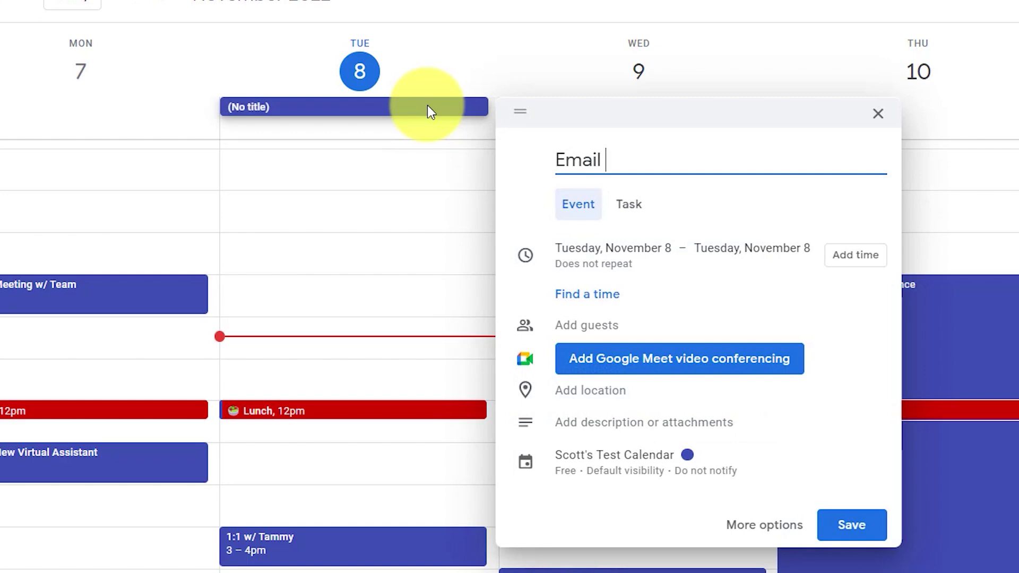
pyautogui.write(' team agenda')
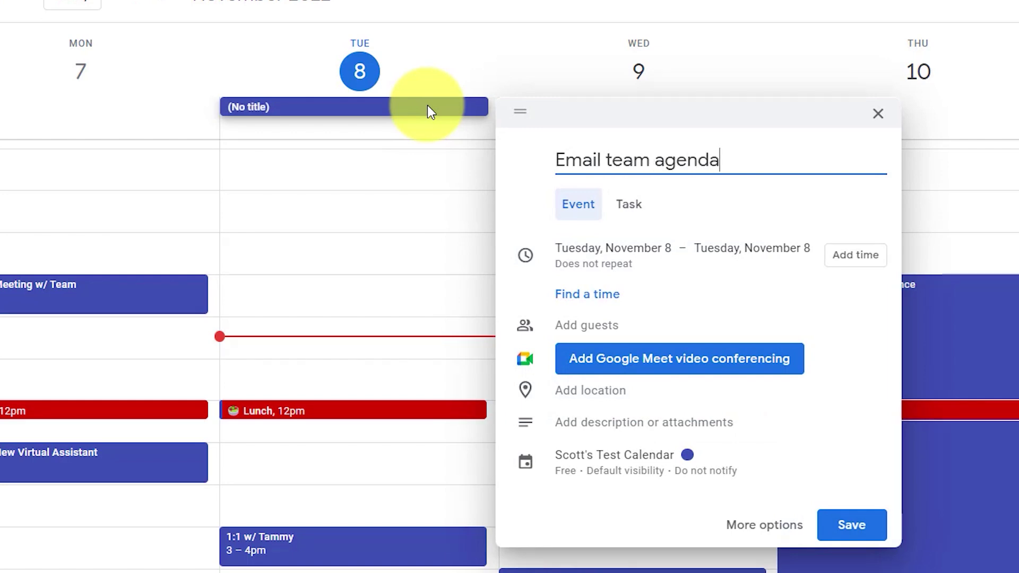
pyautogui.press('Return')
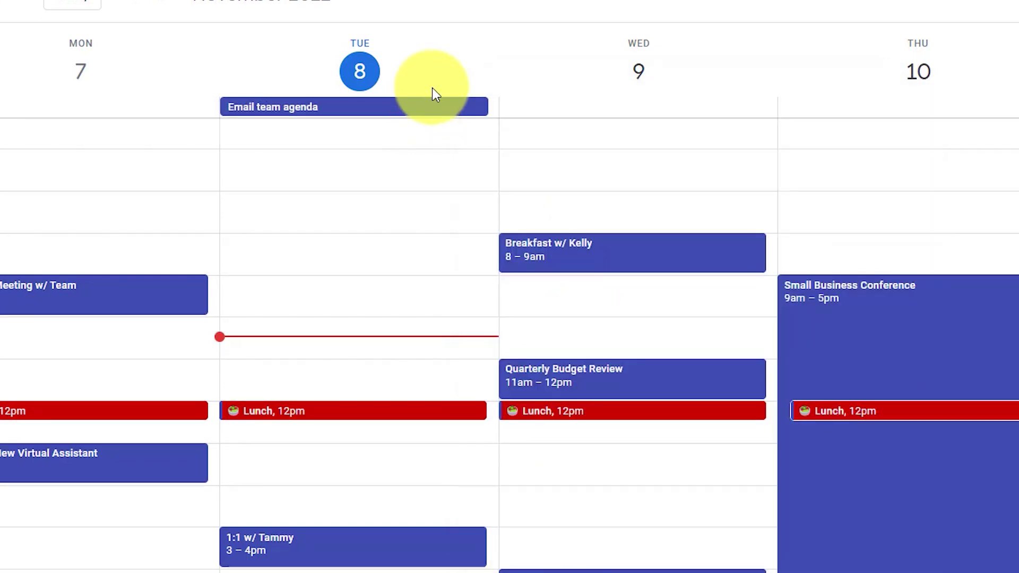
pyautogui.click(432, 88)
pyautogui.write('Call H')
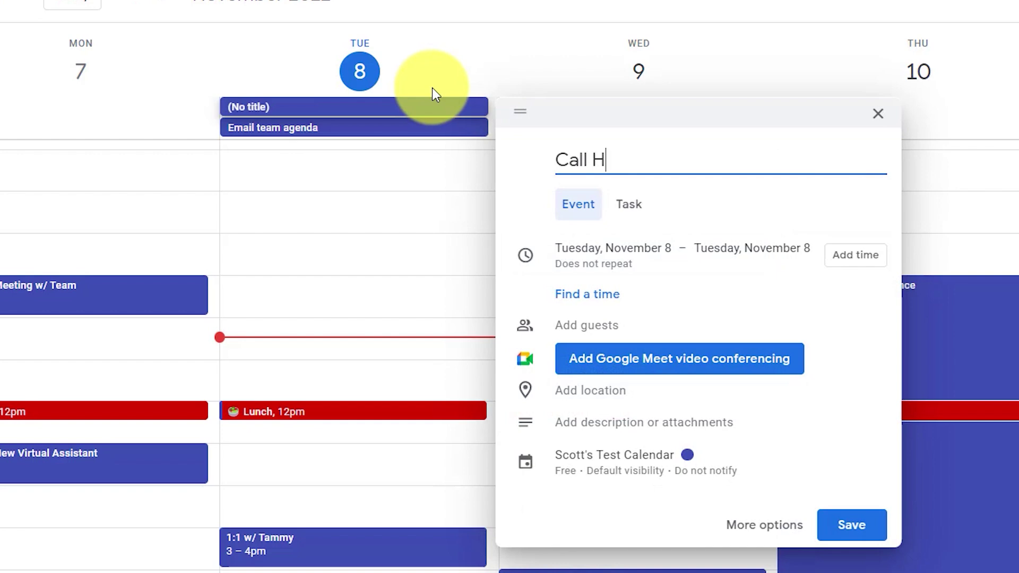
pyautogui.press('BackSpace')
pyautogui.write('Jane re')
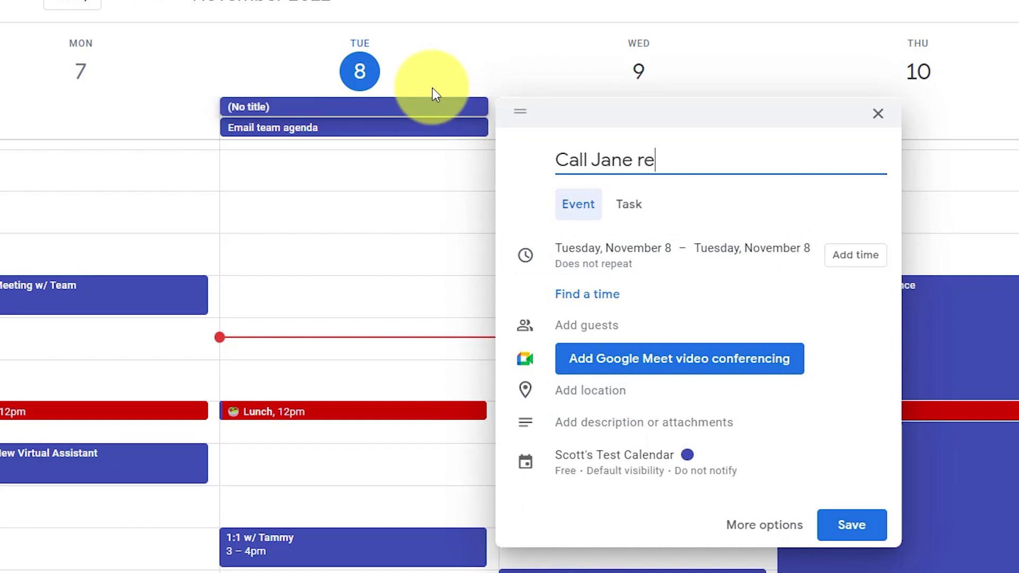
pyautogui.write('ng')
pyautogui.press('Return')
pyautogui.click(432, 87)
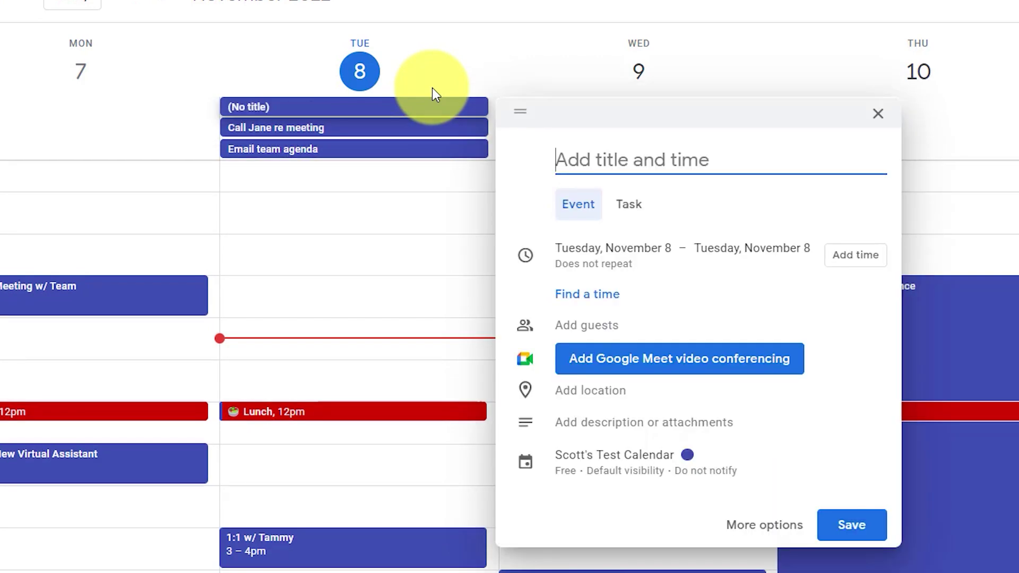
pyautogui.write('Review the ')
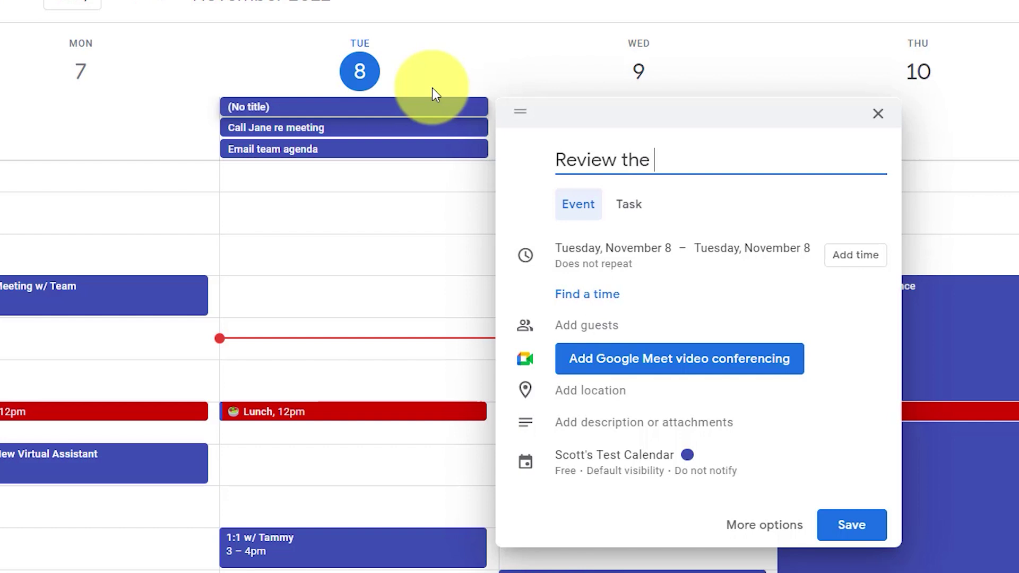
pyautogui.write('budget prop')
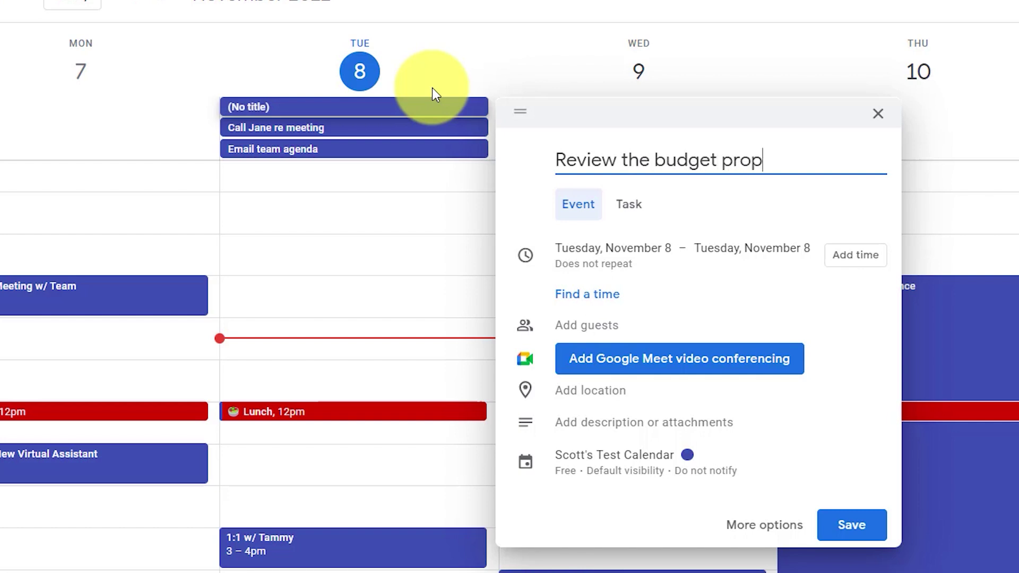
pyautogui.write('osal')
pyautogui.press('Return')
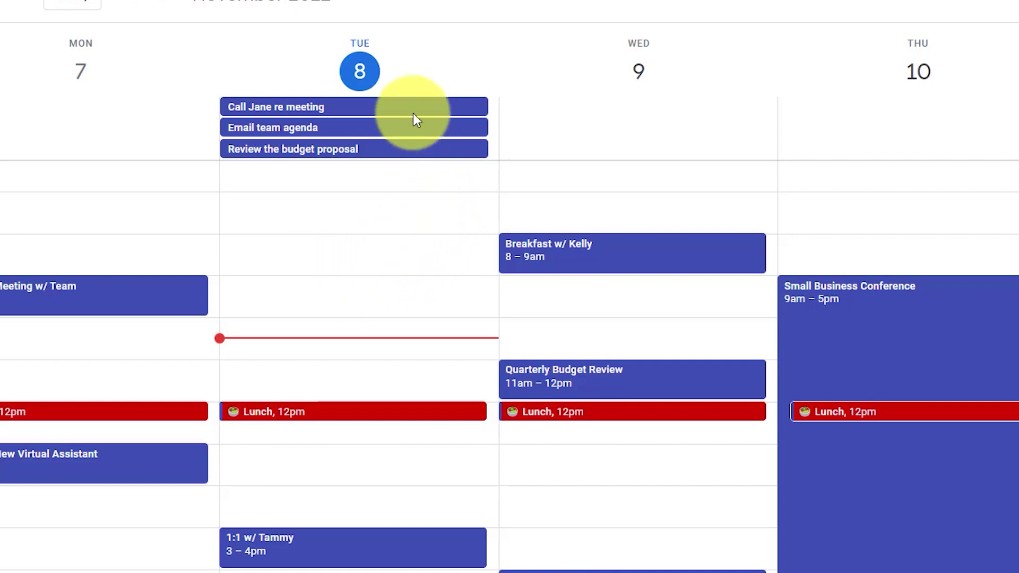
pyautogui.scroll(3, 404, 276)
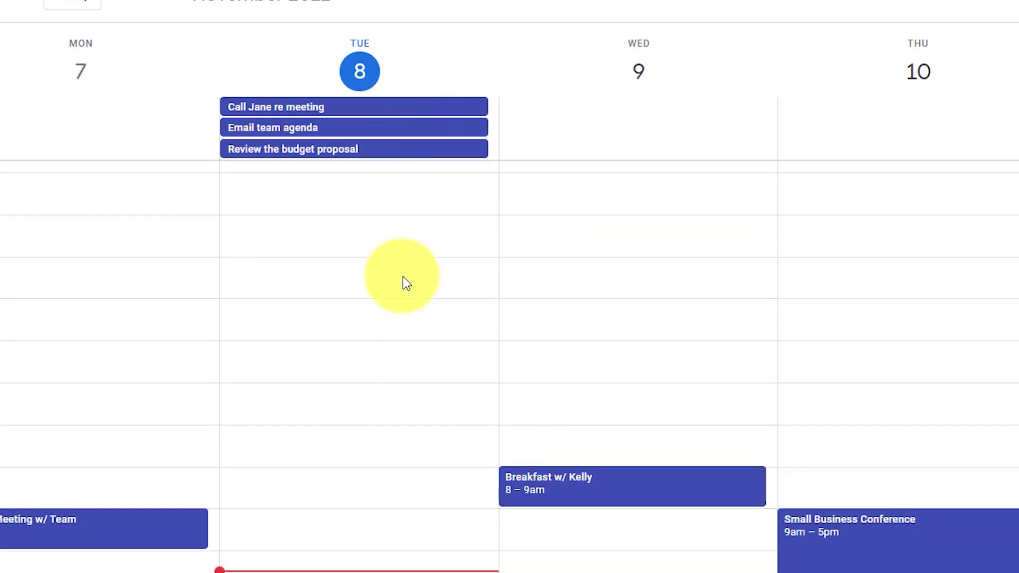
pyautogui.scroll(-4, 402, 276)
pyautogui.scroll(1, 403, 276)
pyautogui.scroll(3, 401, 277)
pyautogui.scroll(-4, 403, 277)
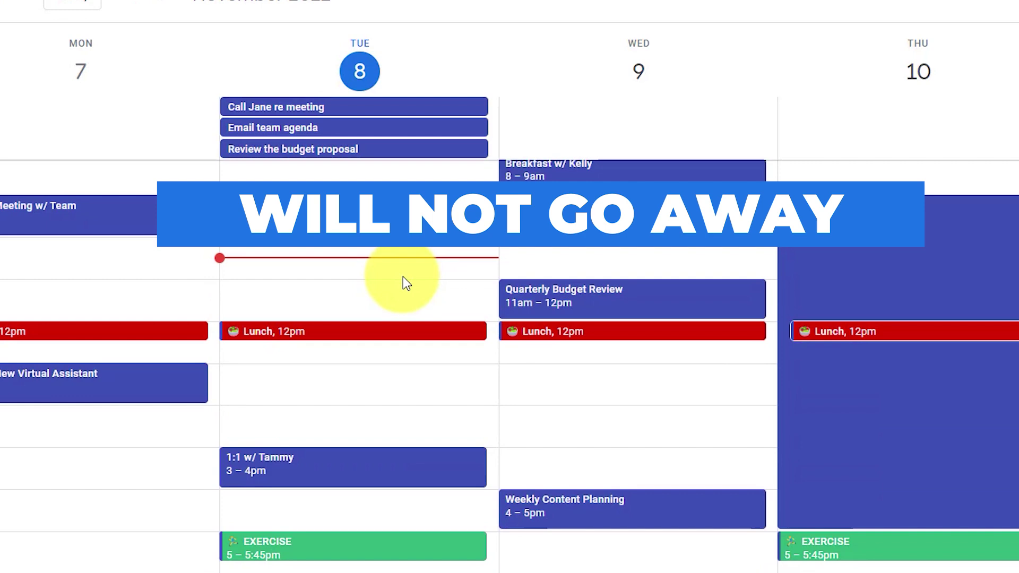
pyautogui.scroll(4, 402, 278)
pyautogui.scroll(-4, 399, 281)
pyautogui.scroll(4, 400, 282)
pyautogui.scroll(-3, 399, 282)
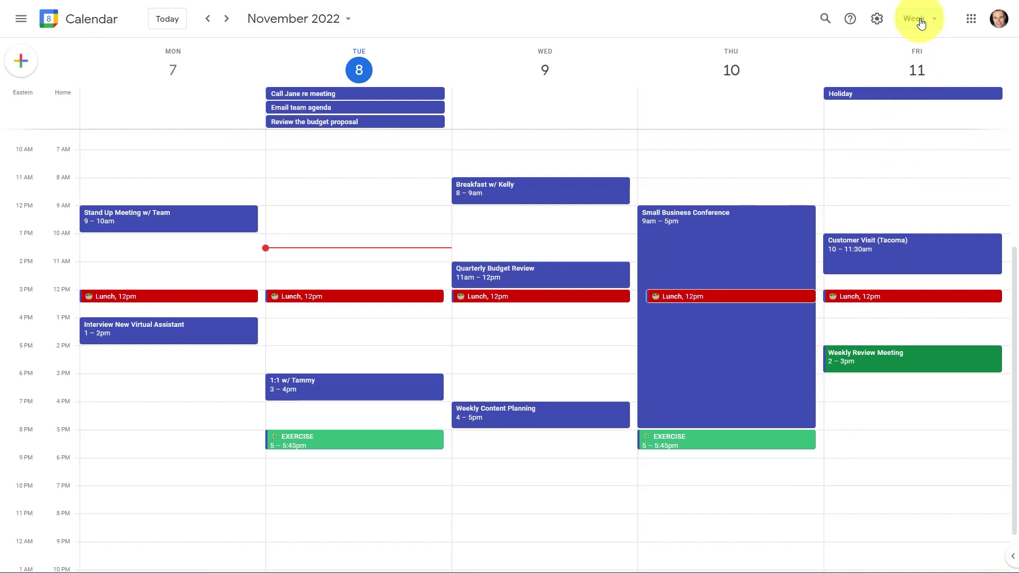
pyautogui.click(918, 19)
pyautogui.click(921, 49)
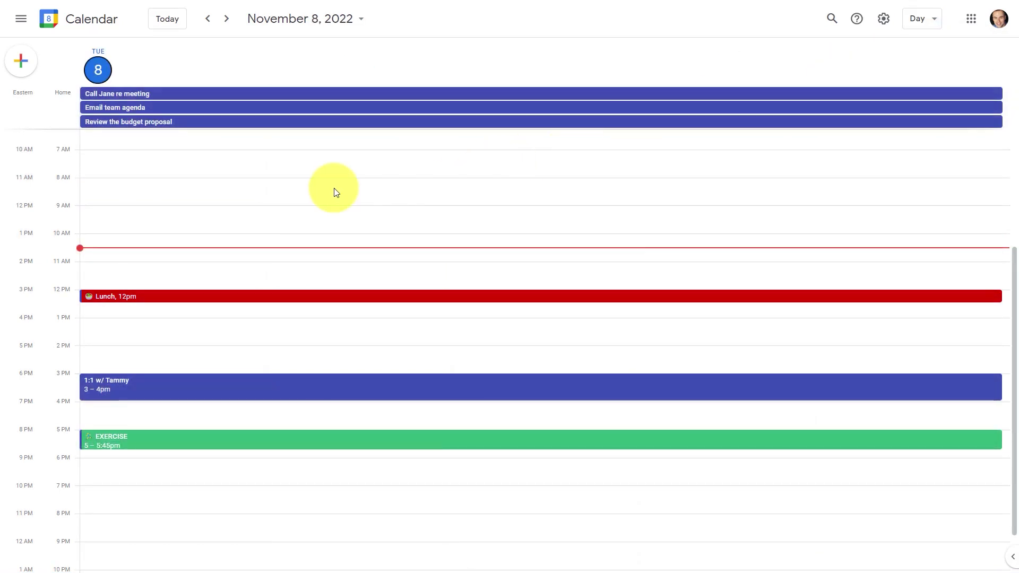
pyautogui.scroll(-1, 325, 244)
pyautogui.scroll(4, 325, 246)
pyautogui.scroll(-4, 325, 246)
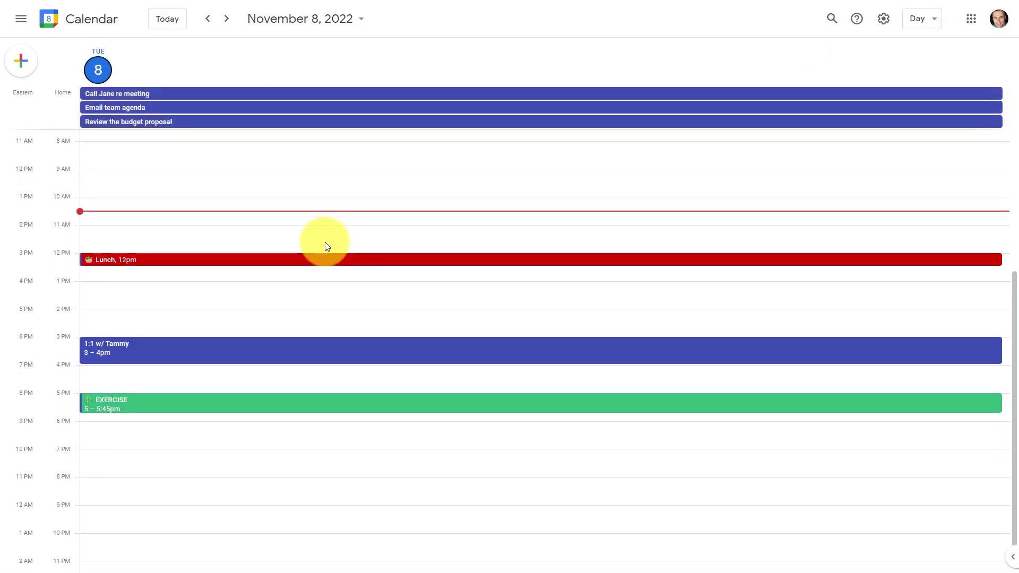
pyautogui.scroll(-1, 324, 246)
pyautogui.scroll(2, 325, 246)
pyautogui.scroll(-2, 325, 246)
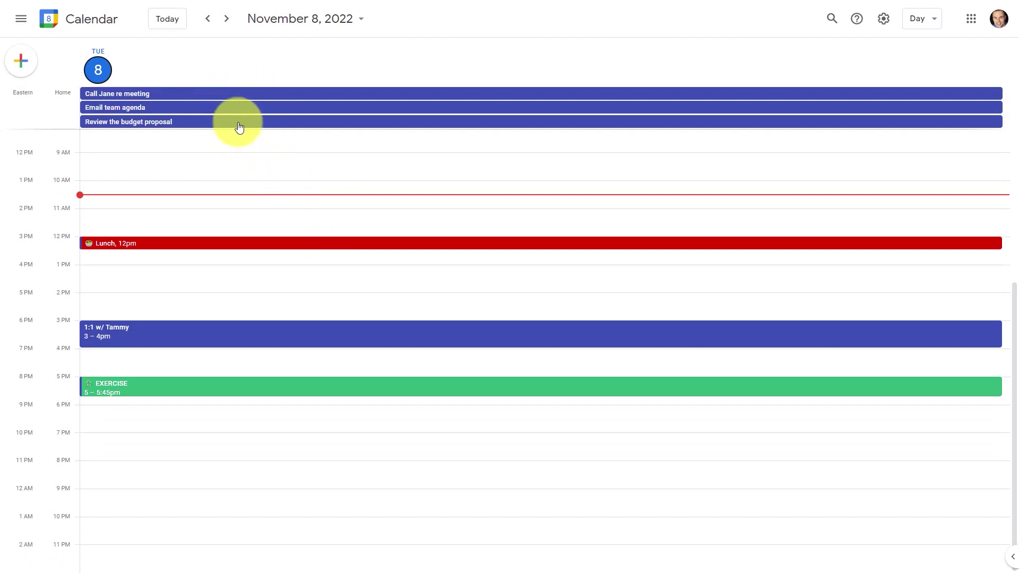
pyautogui.scroll(1, 287, 243)
pyautogui.scroll(-1, 286, 241)
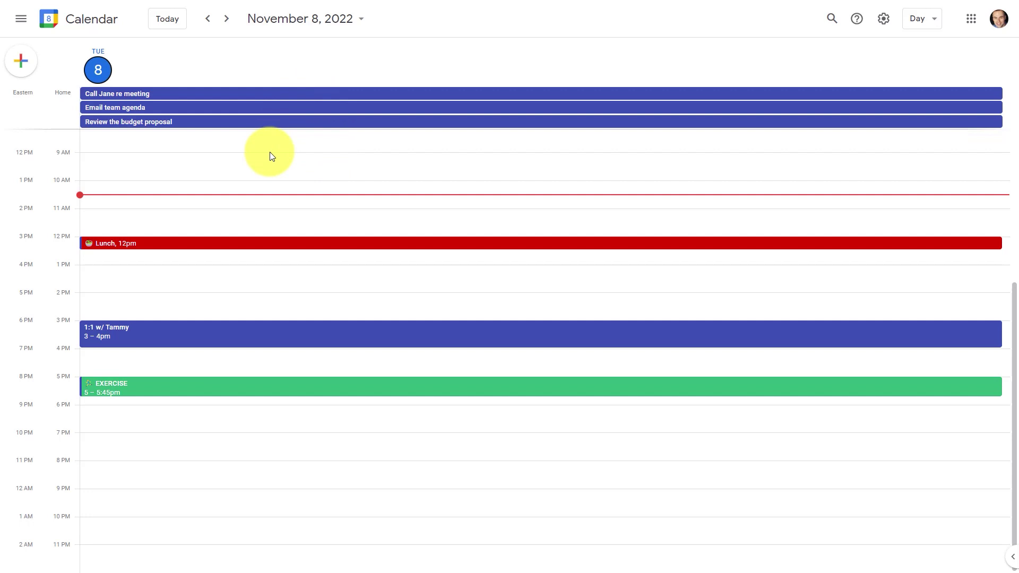
pyautogui.press('w')
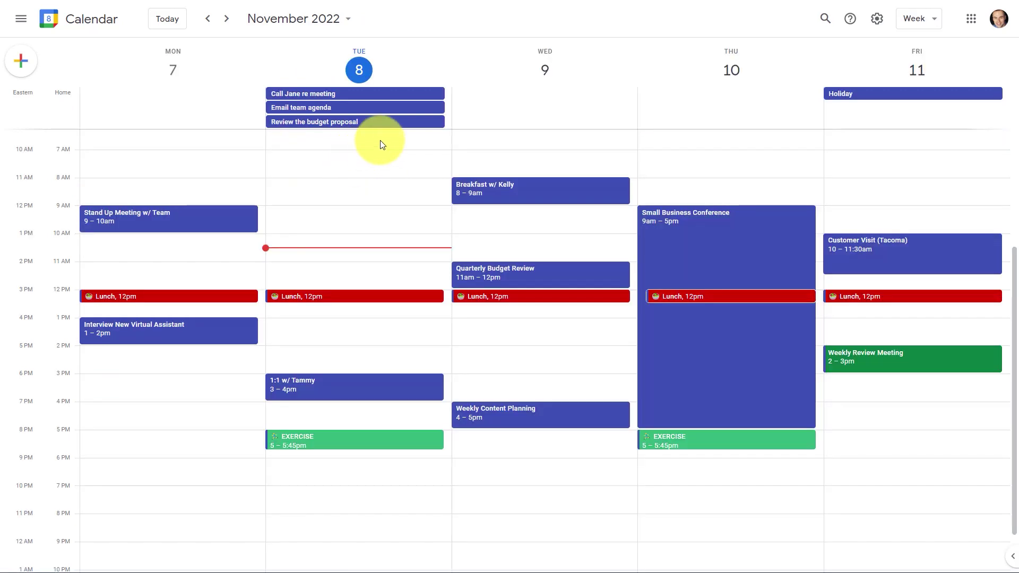
# Step: In Review the budget proposal's editor, write a bulleted description listing Text, Links and Attachments
pyautogui.click(370, 121)
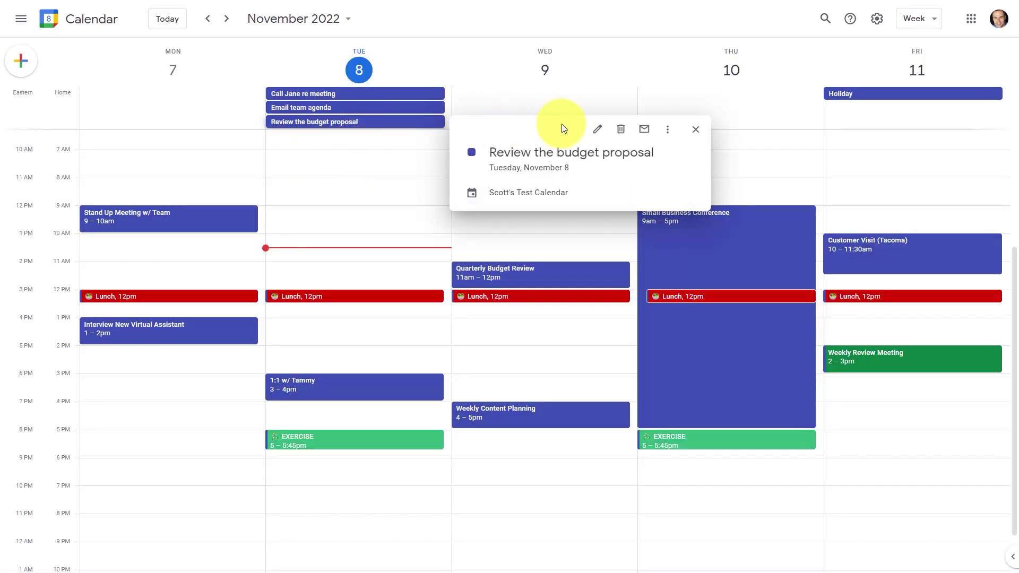
pyautogui.click(599, 131)
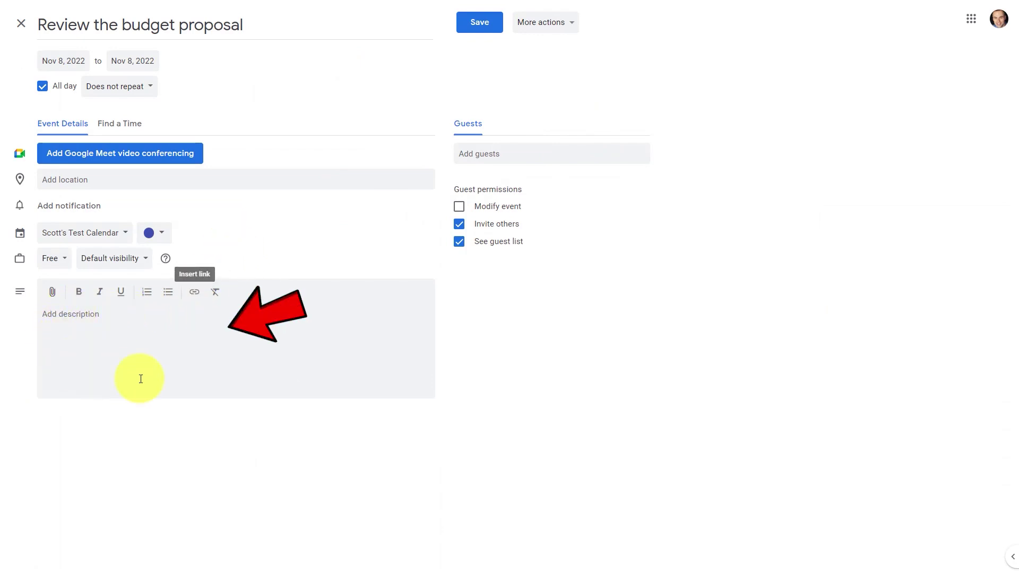
pyautogui.click(107, 316)
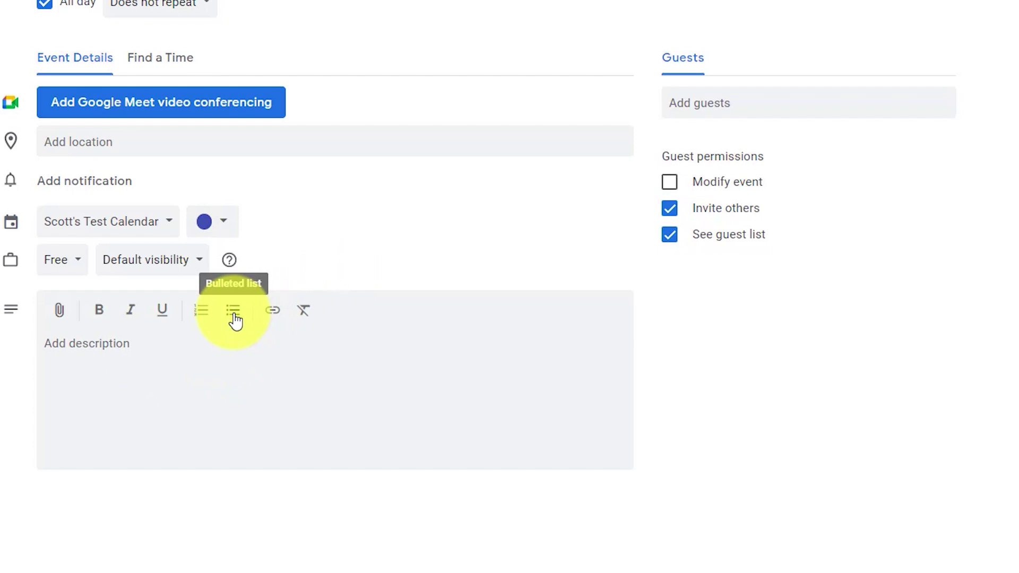
pyautogui.click(221, 313)
pyautogui.write('Links')
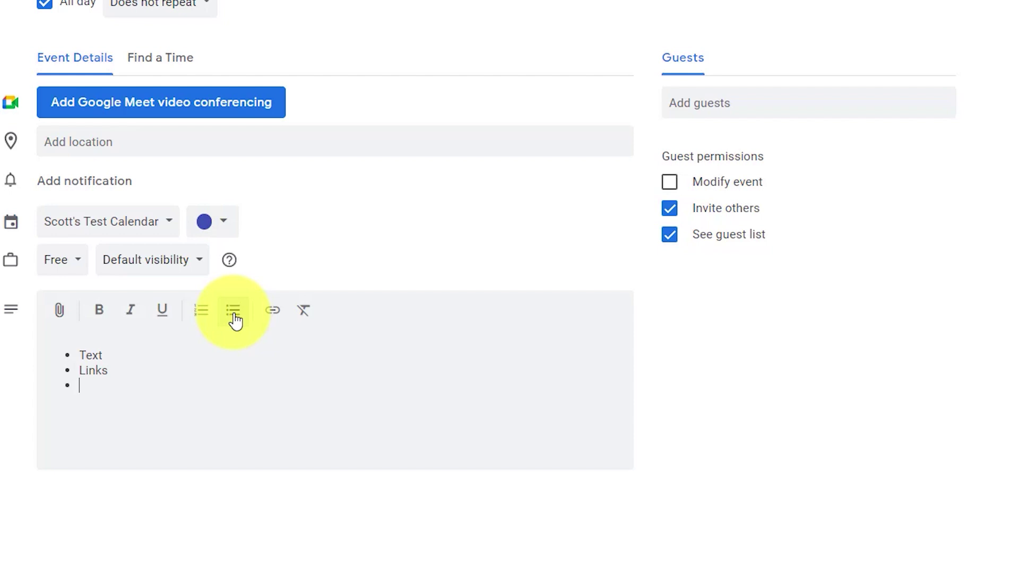
pyautogui.write('Att')
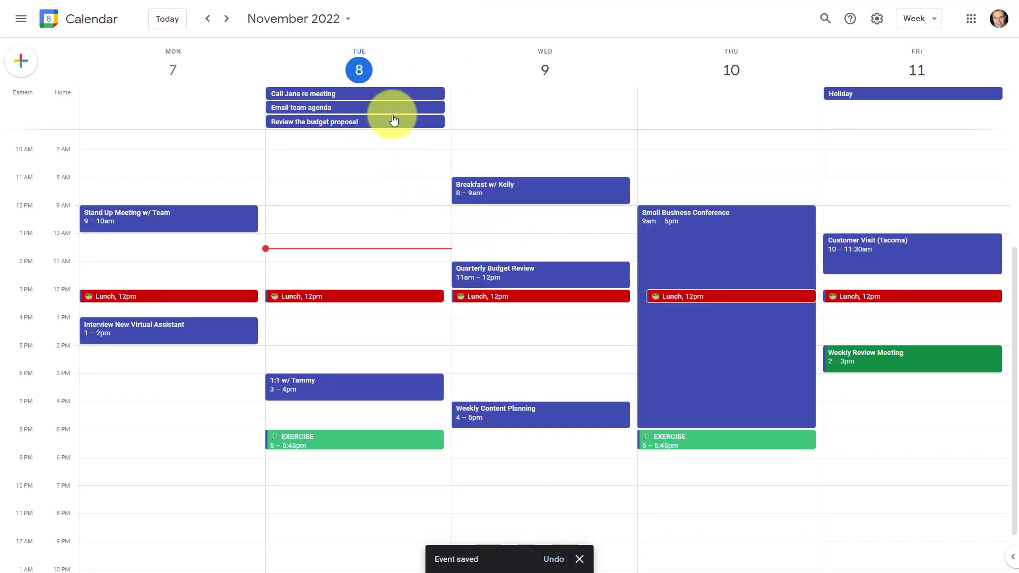
pyautogui.scroll(2, 391, 199)
pyautogui.scroll(-2, 391, 199)
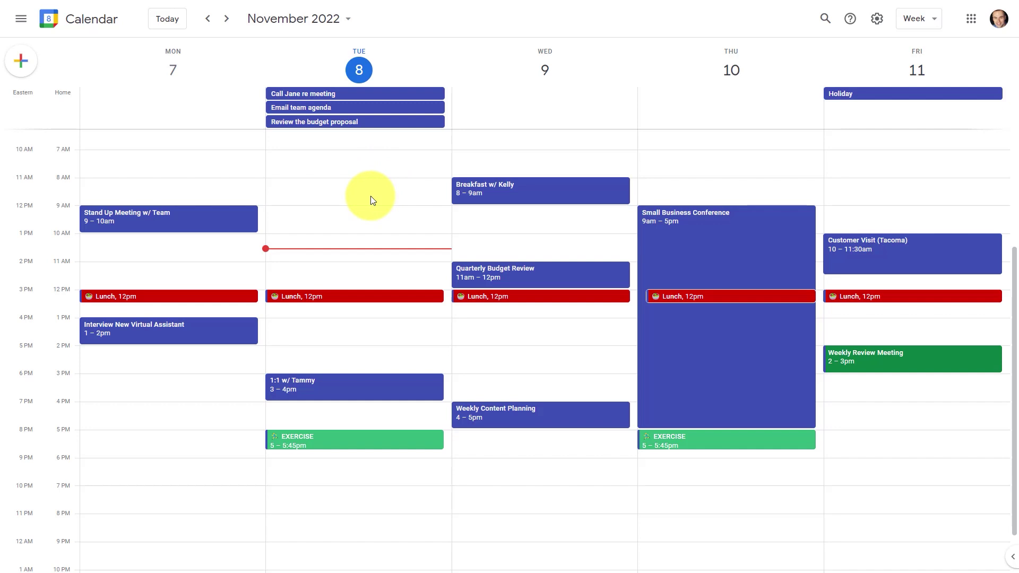
pyautogui.scroll(1, 370, 196)
pyautogui.scroll(-1, 370, 197)
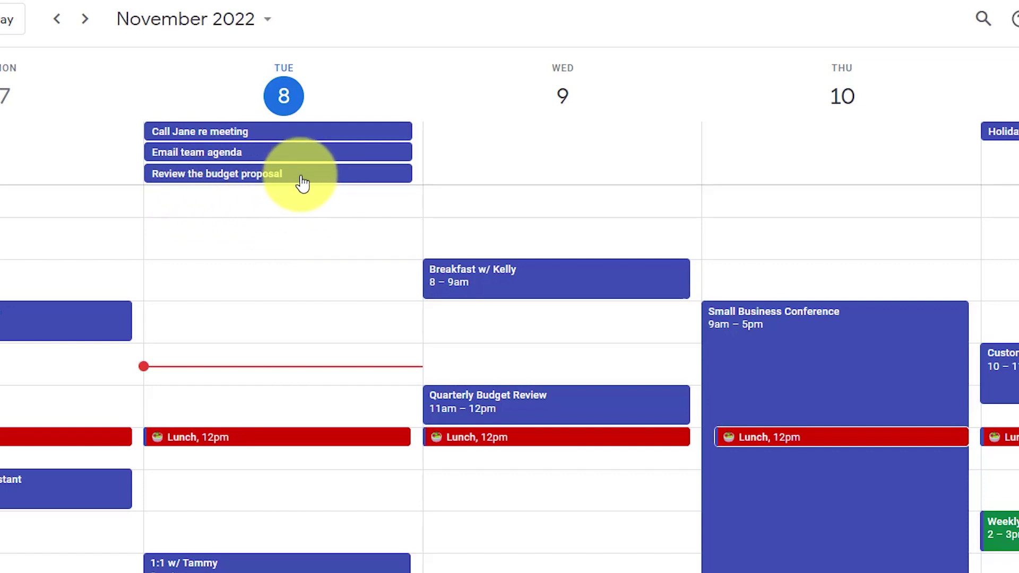
# Step: Return Review the budget proposal to Tuesday and drag Email team agenda to Wednesday, November 9
pyautogui.moveTo(303, 174); pyautogui.dragTo(563, 182)
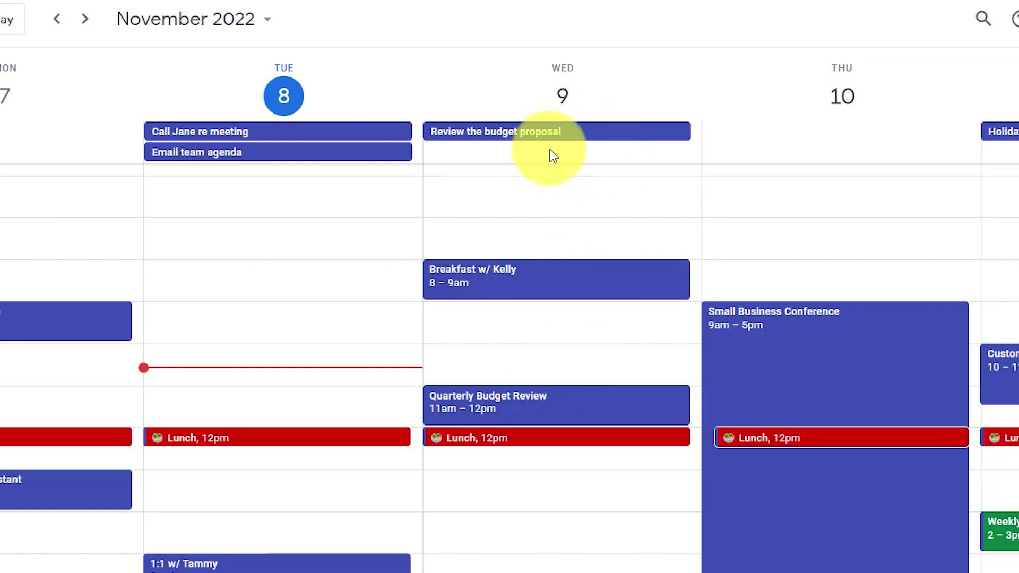
pyautogui.moveTo(587, 136); pyautogui.dragTo(326, 159)
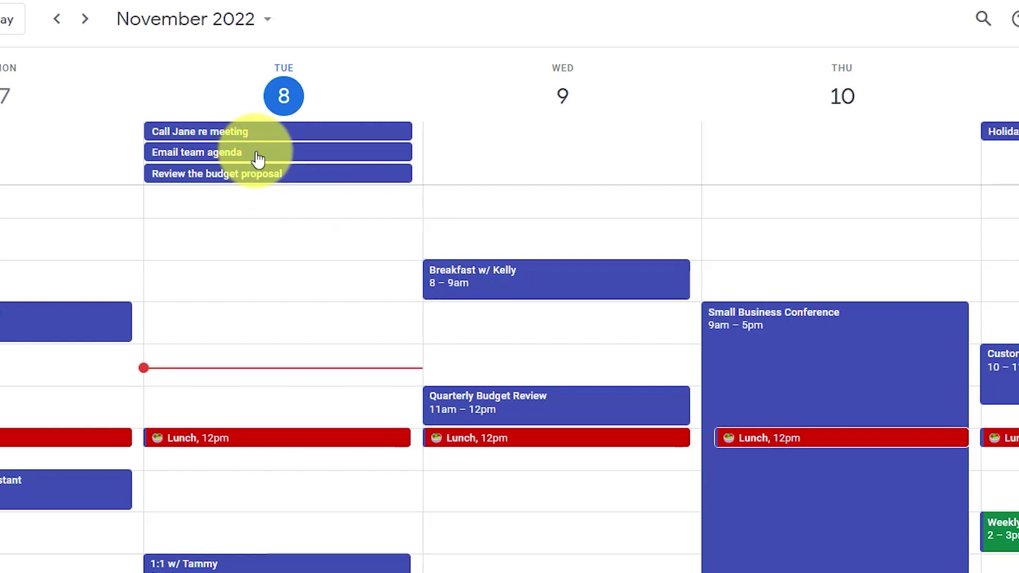
pyautogui.moveTo(257, 158); pyautogui.dragTo(791, 162)
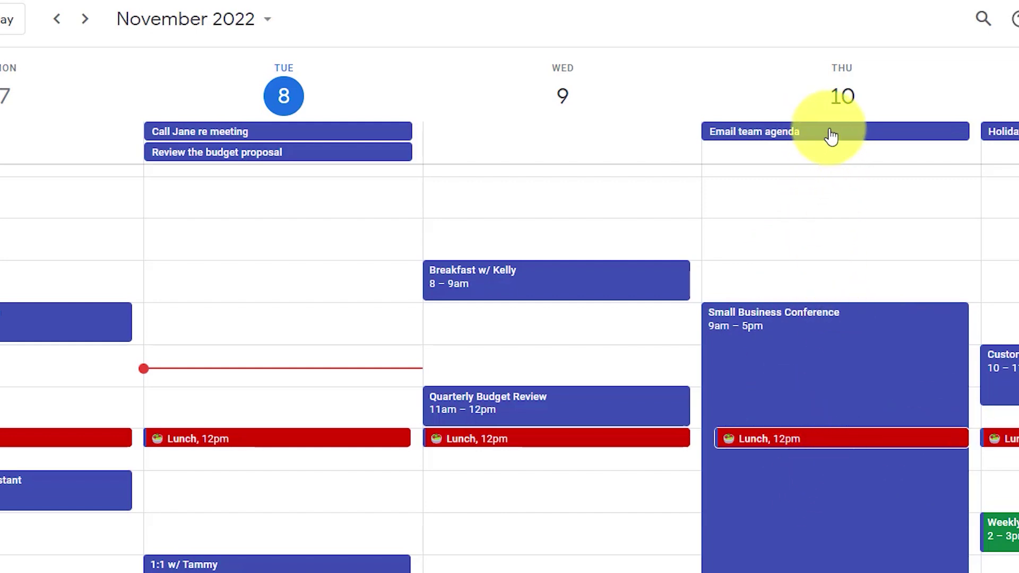
pyautogui.moveTo(831, 136); pyautogui.dragTo(598, 162)
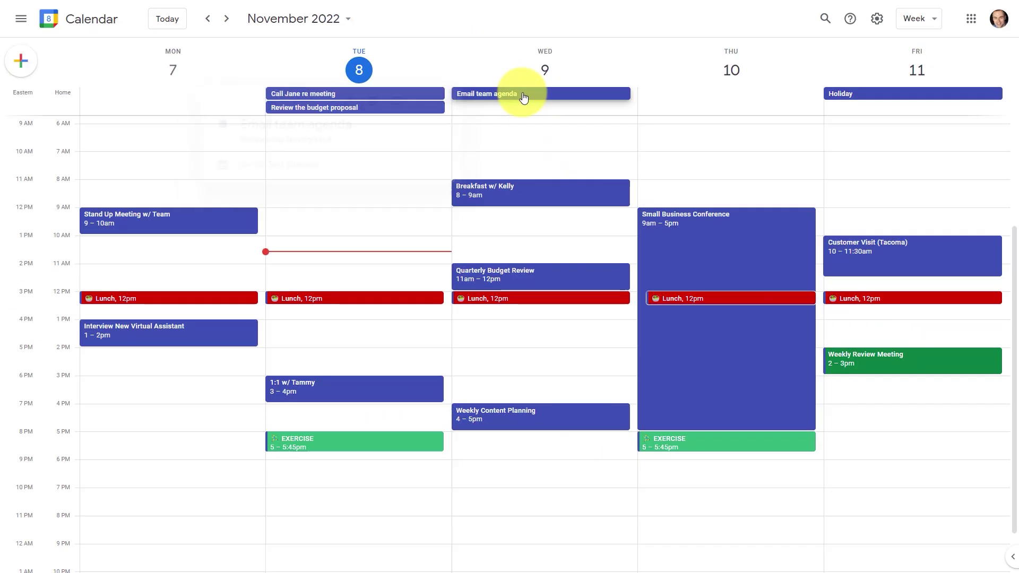
# Step: Change the Email team agenda task's colour to Basil green and save
pyautogui.click(523, 94)
pyautogui.click(333, 100)
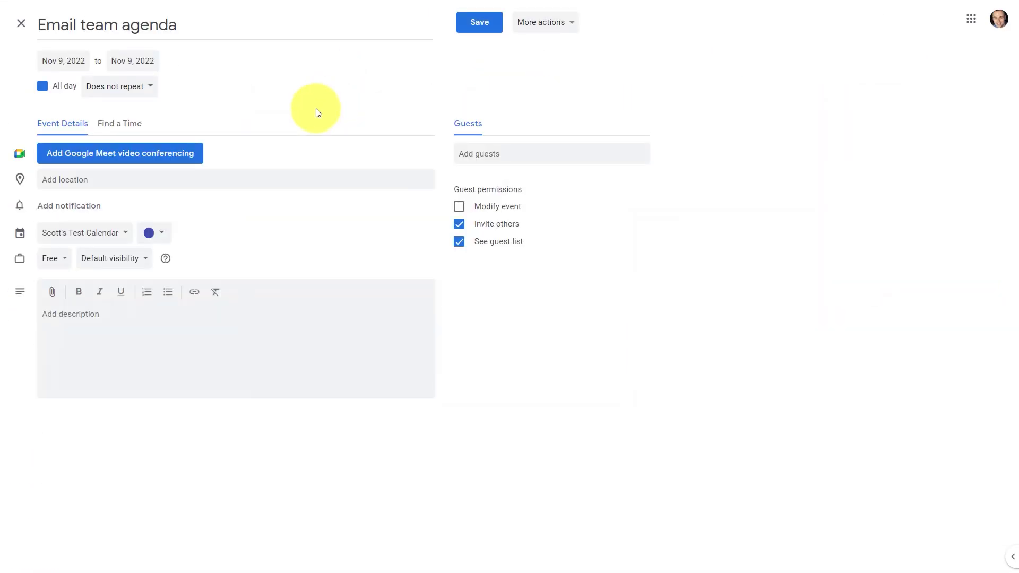
pyautogui.click(165, 238)
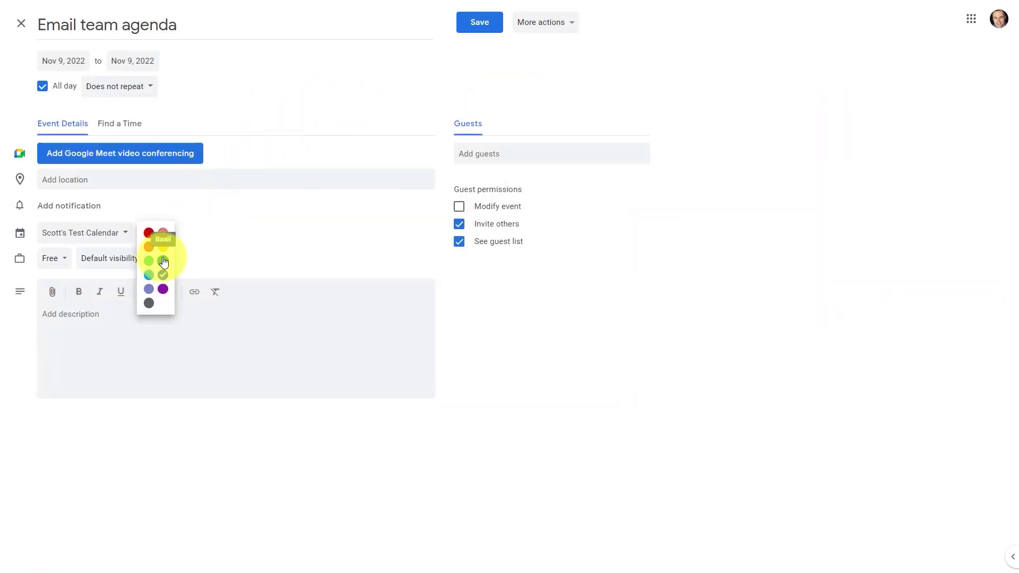
pyautogui.click(162, 261)
pyautogui.click(485, 26)
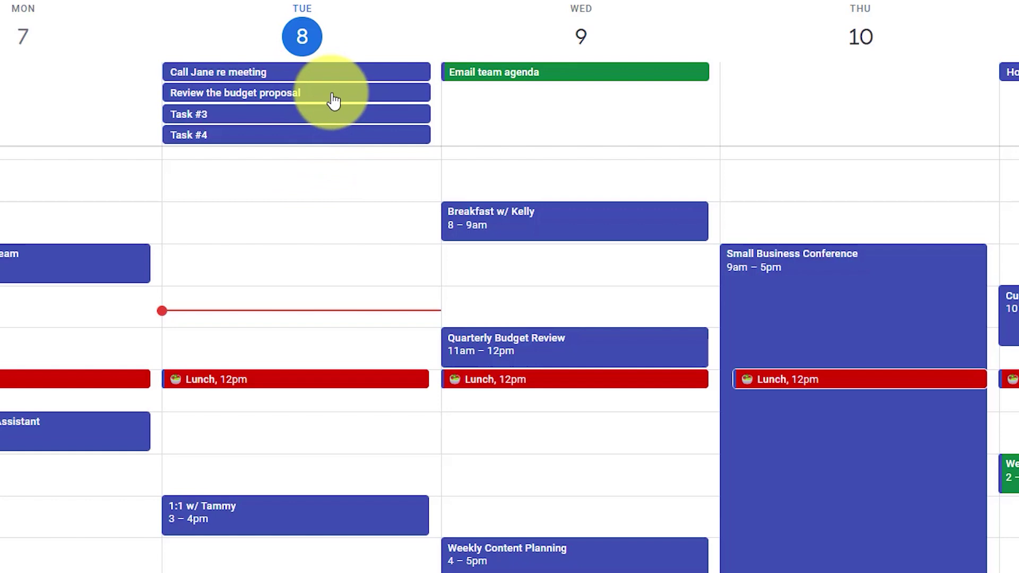
# Step: Rename the task to '.Review the budget proposal' and save it
pyautogui.click(304, 100)
pyautogui.click(660, 105)
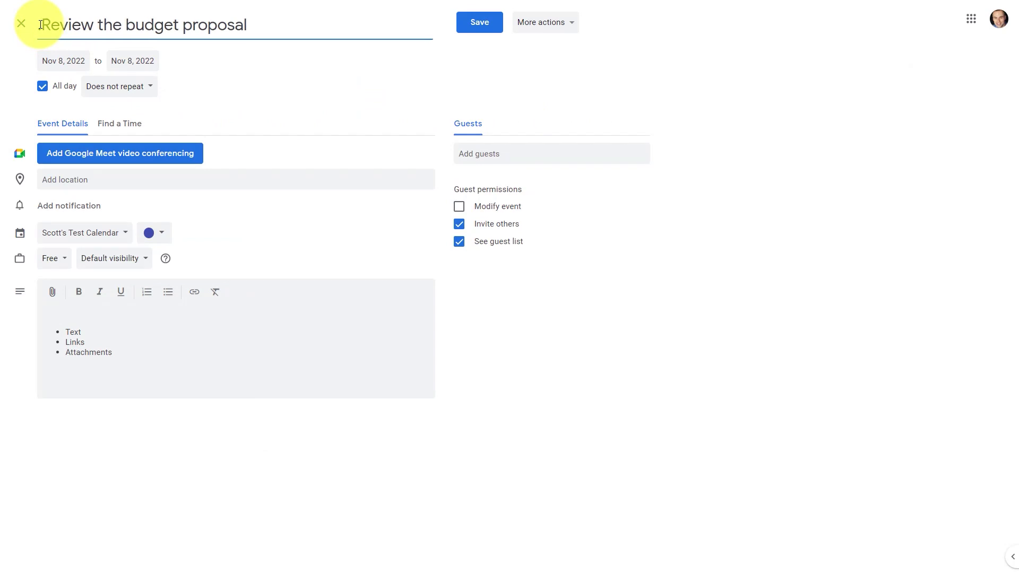
pyautogui.write('.')
pyautogui.click(479, 24)
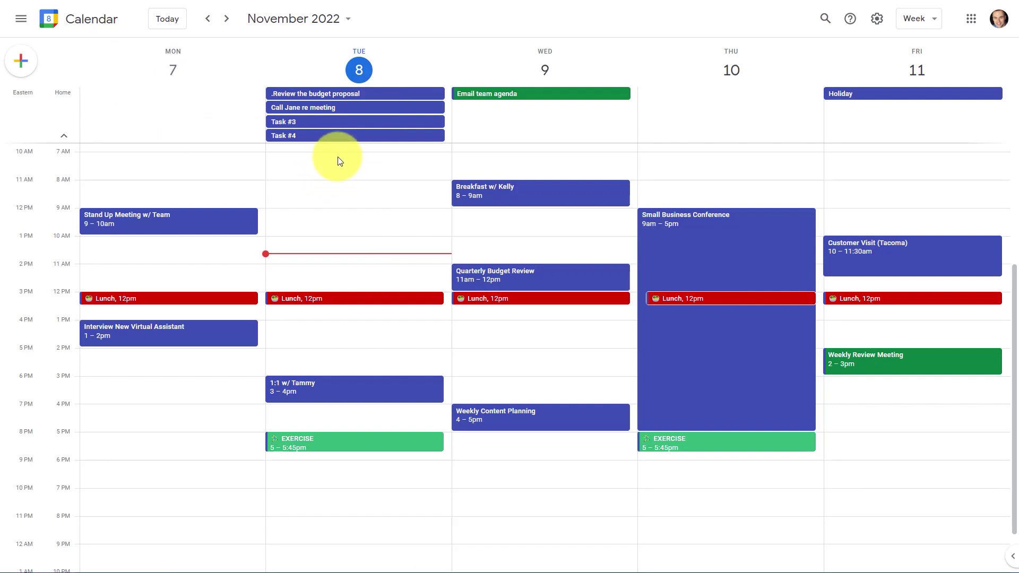
# Step: Set Task #3's colour to Tomato red and save
pyautogui.click(345, 126)
pyautogui.click(603, 130)
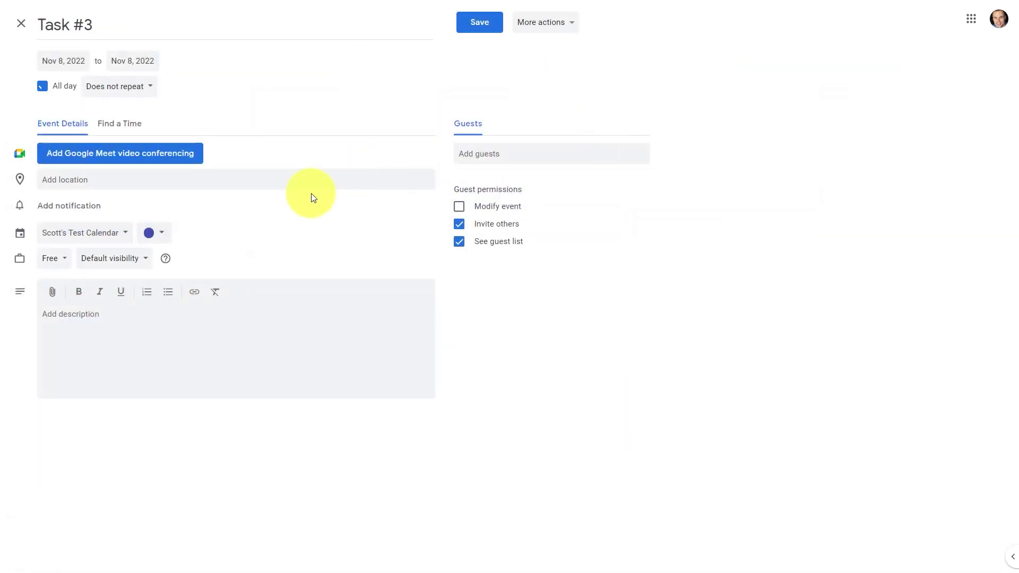
pyautogui.click(149, 235)
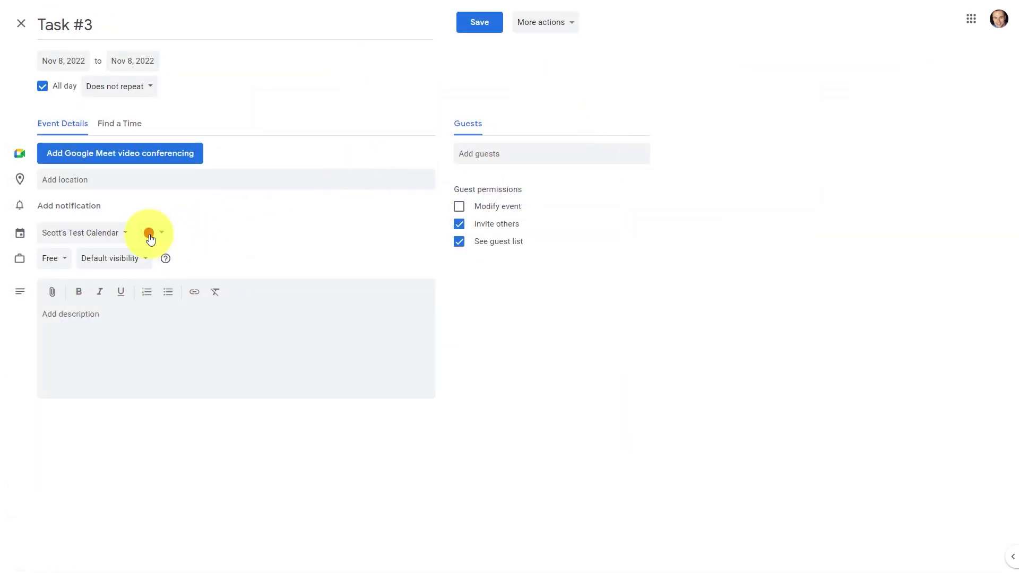
pyautogui.click(479, 24)
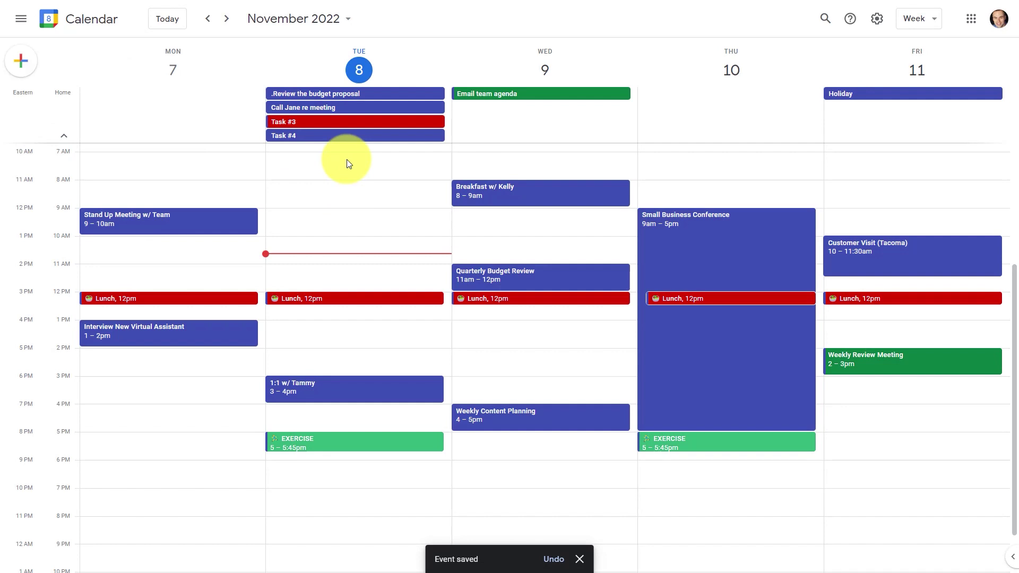
# Step: Set .Review the budget proposal's colour to Tomato red and save
pyautogui.click(337, 94)
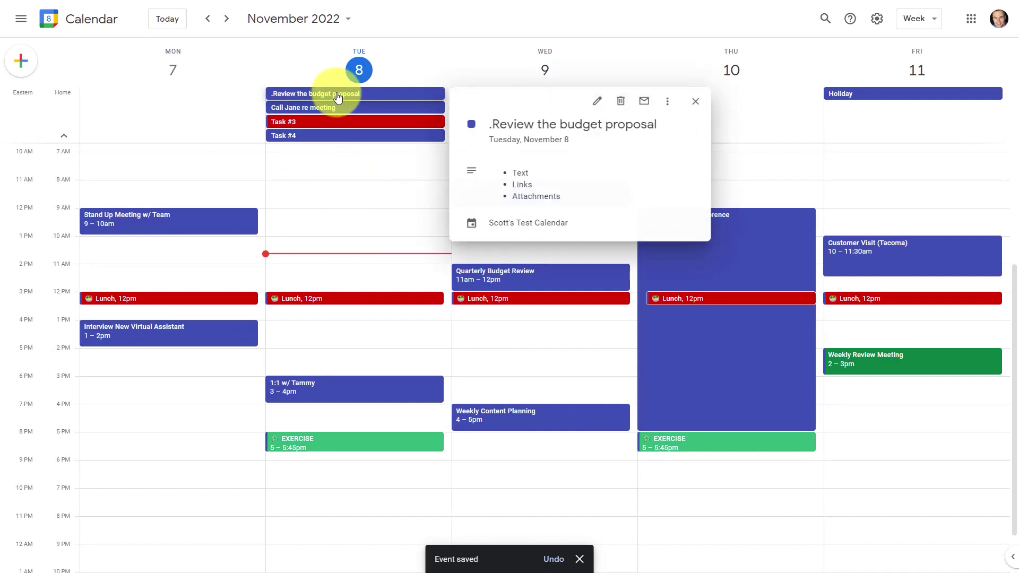
pyautogui.click(596, 104)
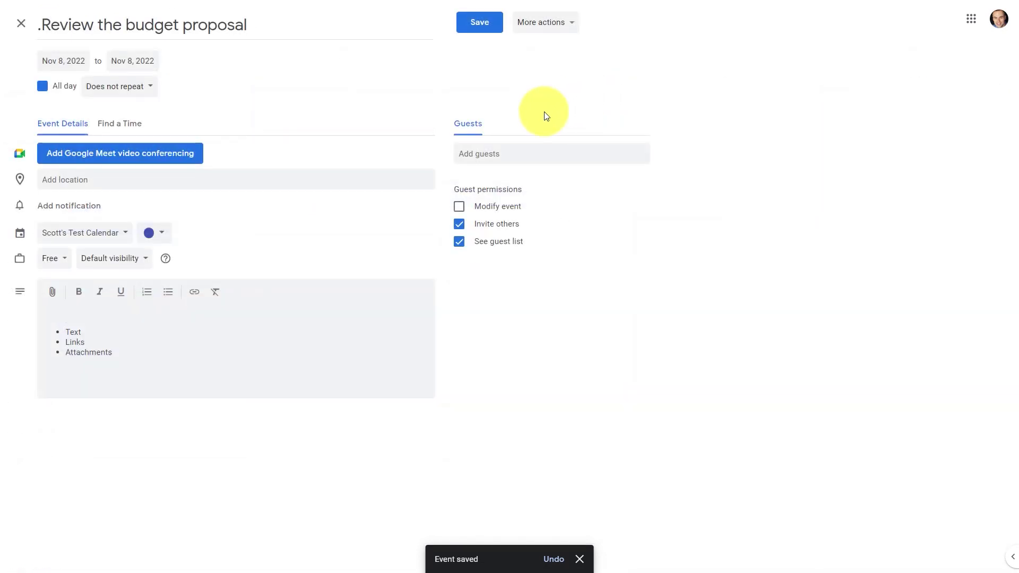
pyautogui.click(150, 235)
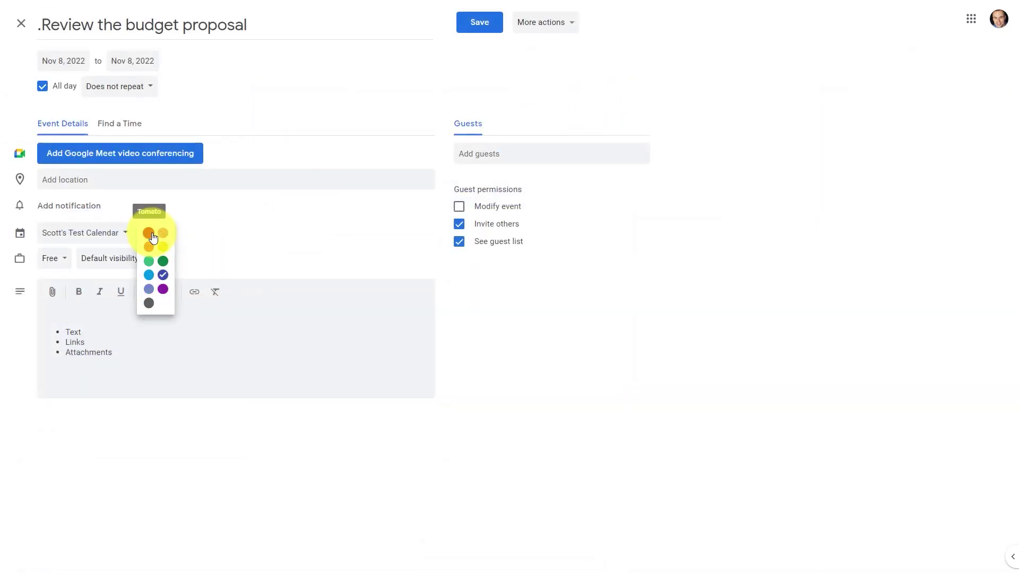
pyautogui.click(478, 22)
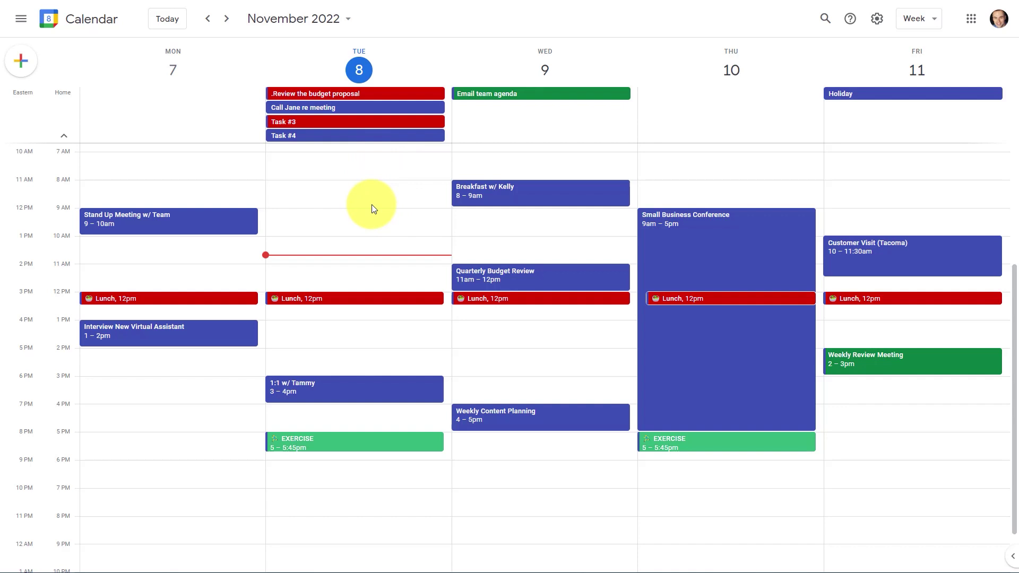
pyautogui.scroll(2, 372, 190)
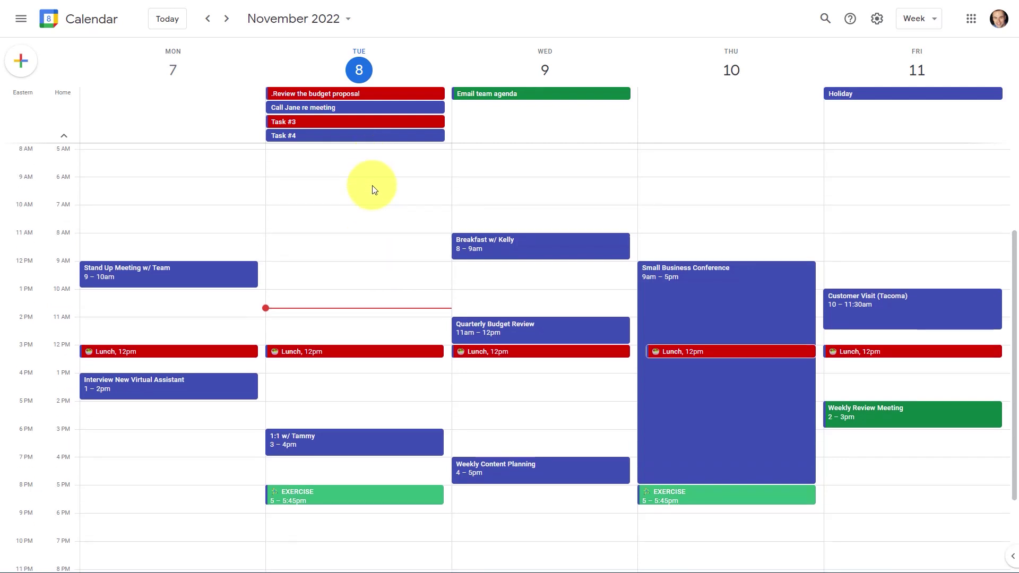
pyautogui.scroll(-2, 371, 190)
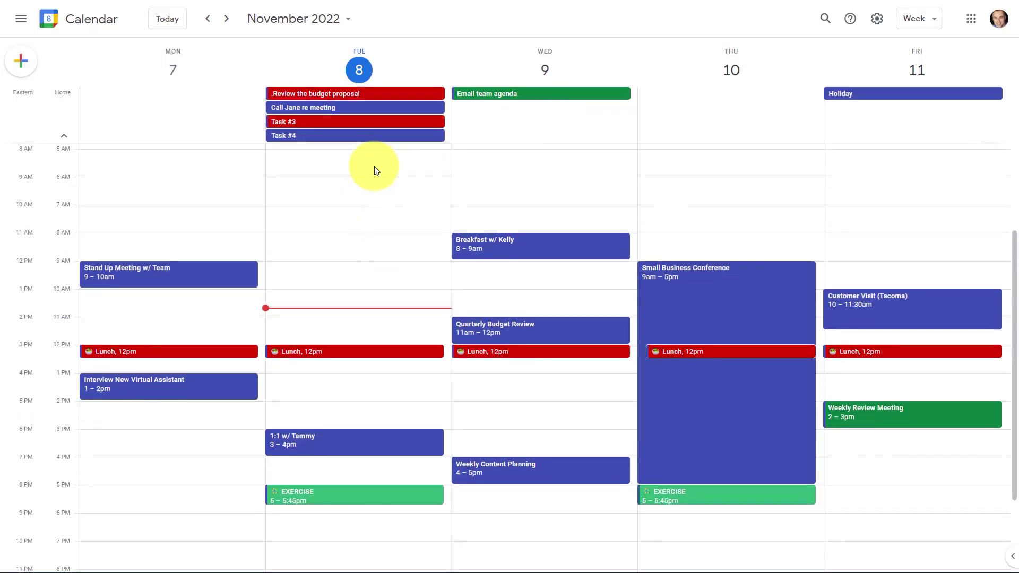
pyautogui.scroll(-2, 390, 161)
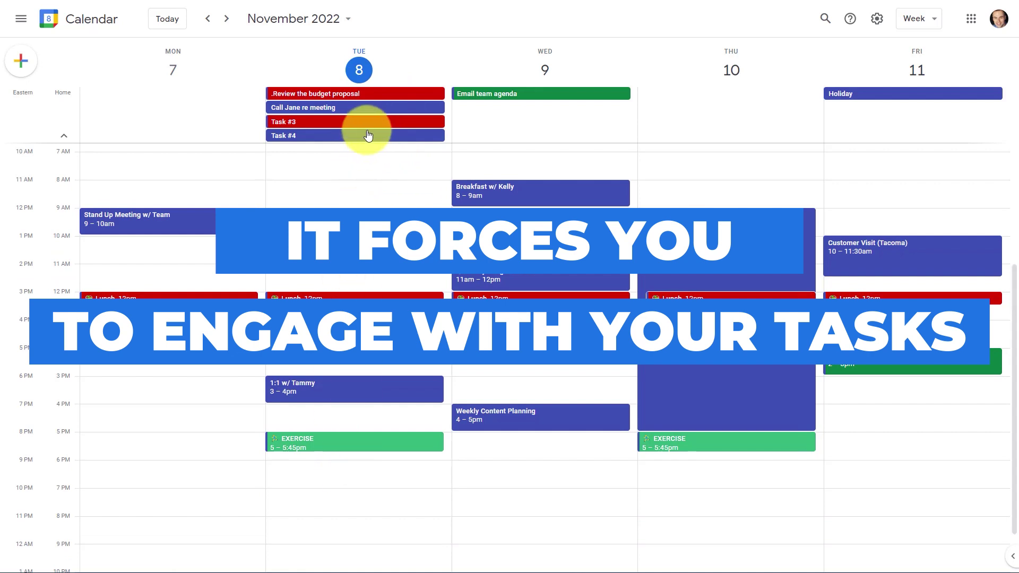
# Step: Drag Task #3 and .Review the budget proposal to Wednesday, Task #4 to Friday, Call Jane re meeting to Thursday
pyautogui.moveTo(367, 123); pyautogui.dragTo(540, 119)
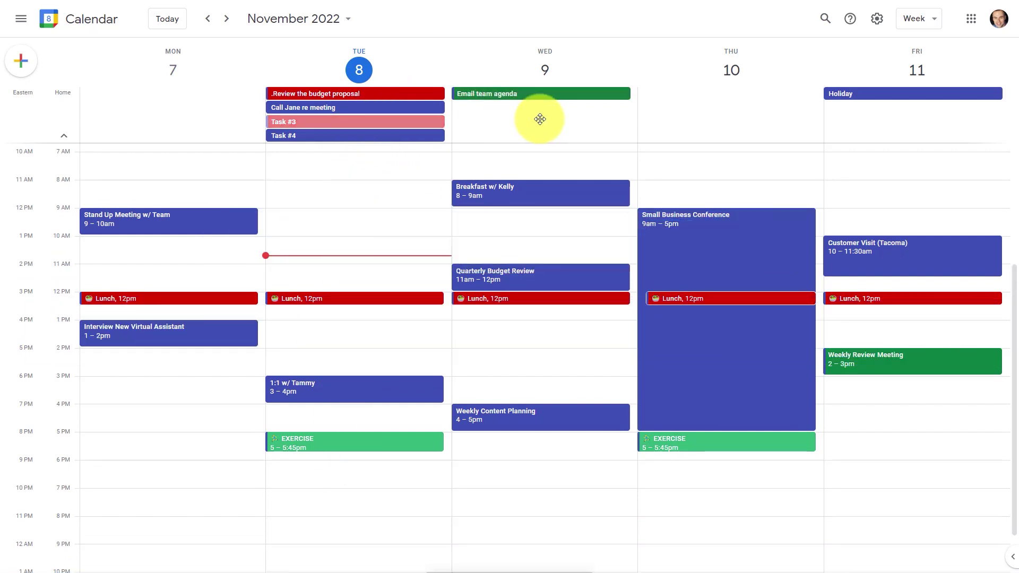
pyautogui.moveTo(365, 97)
pyautogui.mouseDown()
pyautogui.moveTo(546, 103)
pyautogui.moveTo(553, 114)
pyautogui.mouseUp()
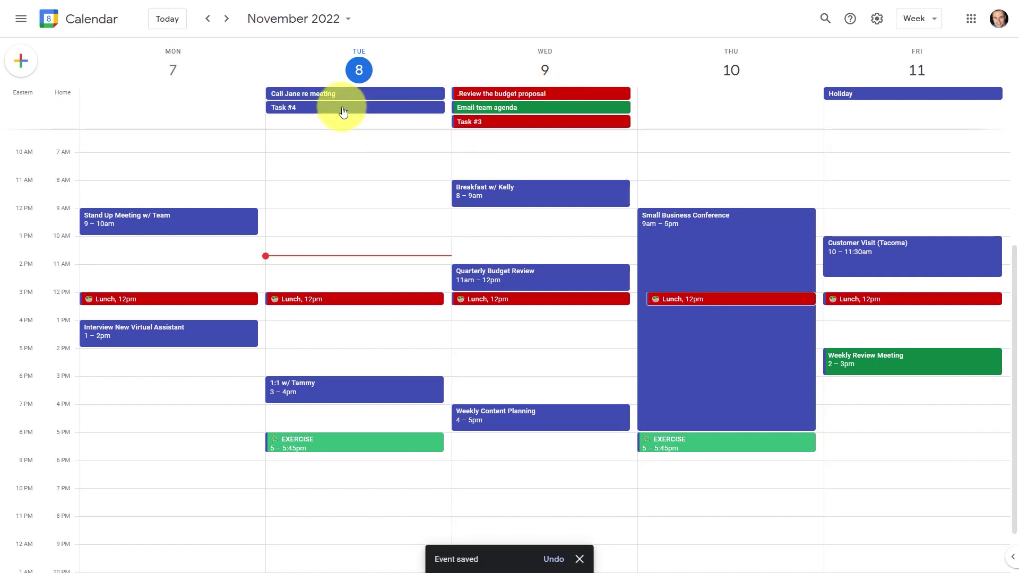
pyautogui.moveTo(342, 111); pyautogui.dragTo(901, 114)
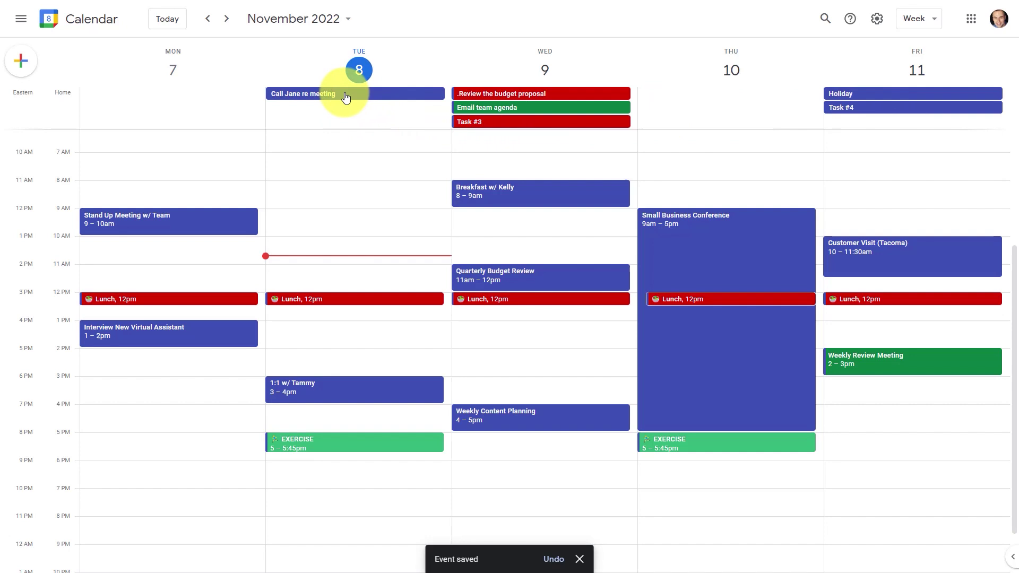
pyautogui.moveTo(421, 105)
pyautogui.mouseDown()
pyautogui.moveTo(750, 103)
pyautogui.moveTo(740, 115)
pyautogui.mouseUp()
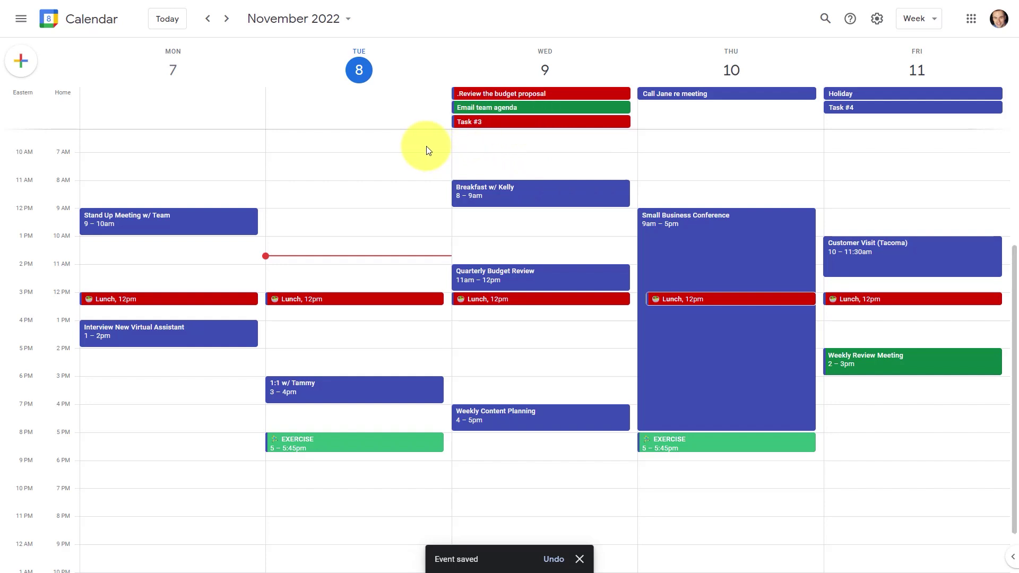
pyautogui.scroll(3, 607, 261)
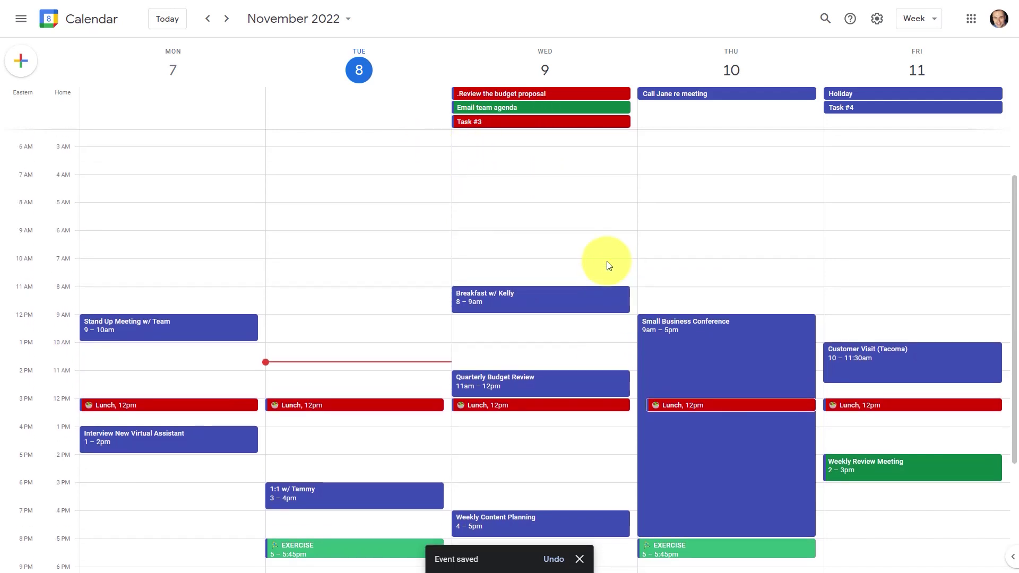
pyautogui.scroll(-1, 559, 253)
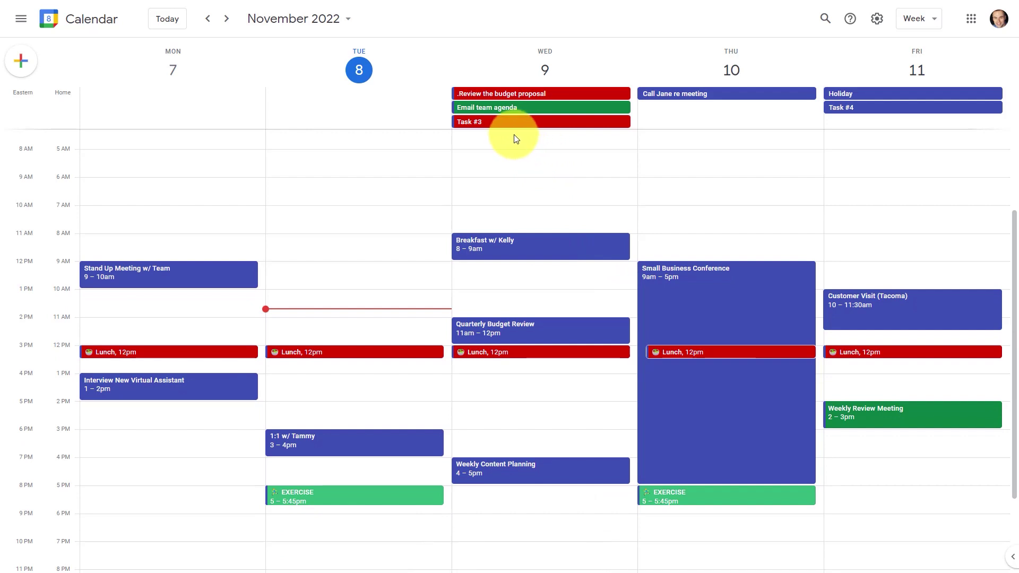